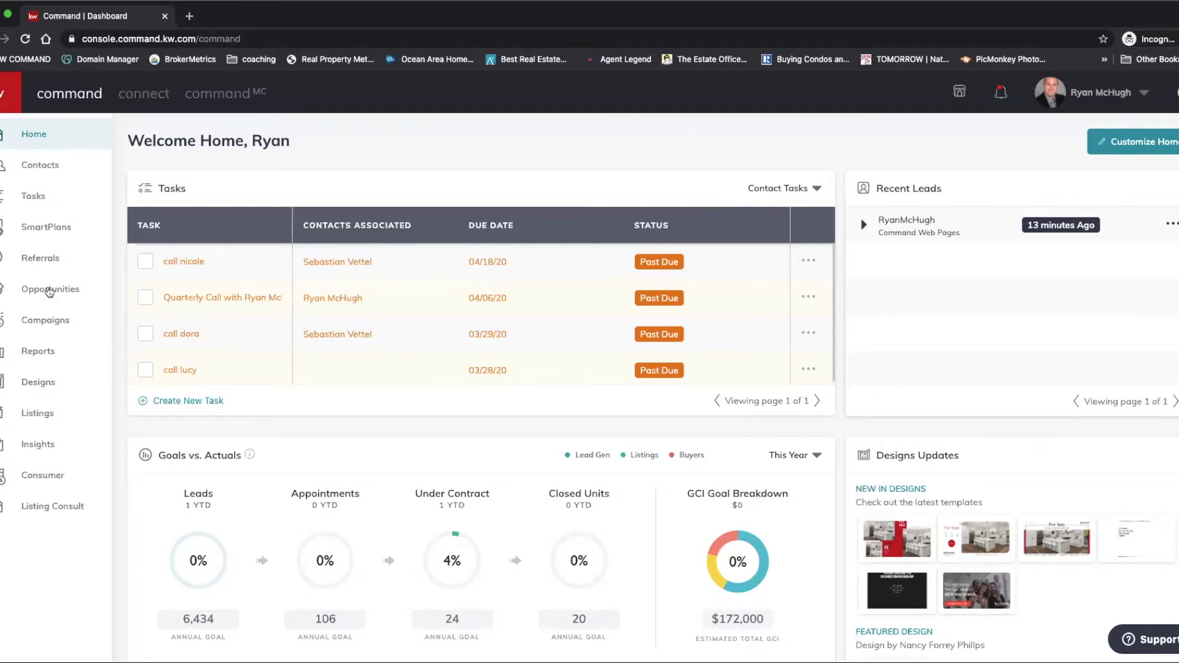
Step: Show the Cultivate listing opportunities board from the Opportunities pipeline
{"action": "left_click", "coordinate": [48, 290]}
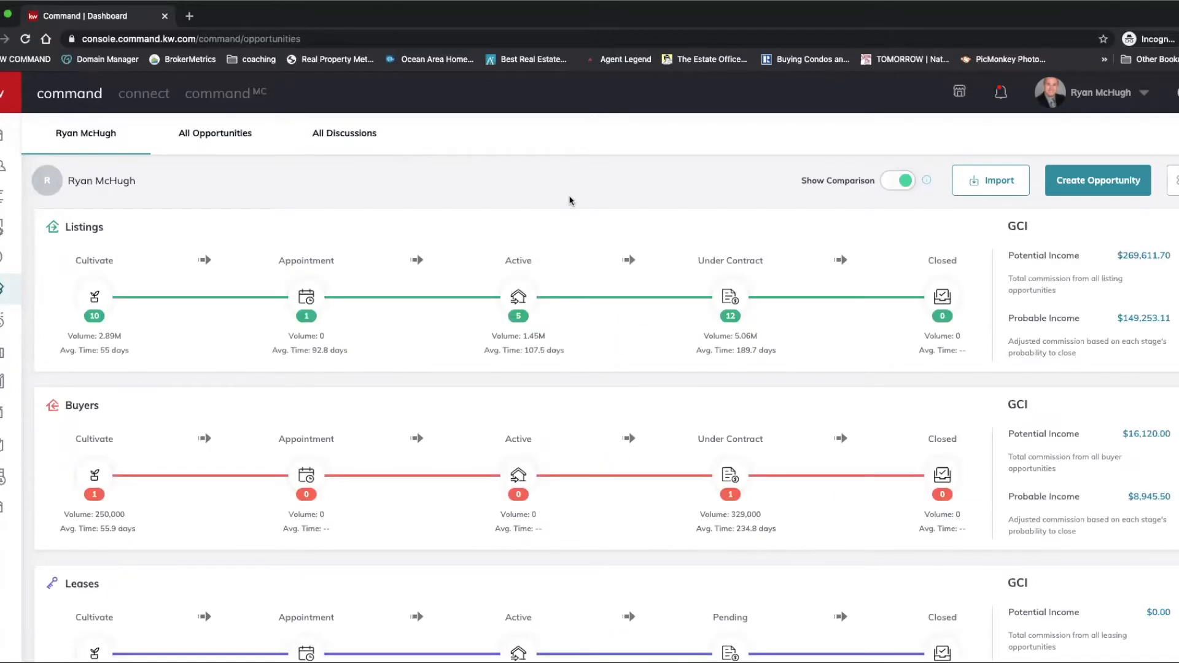
{"action": "left_click", "coordinate": [94, 297]}
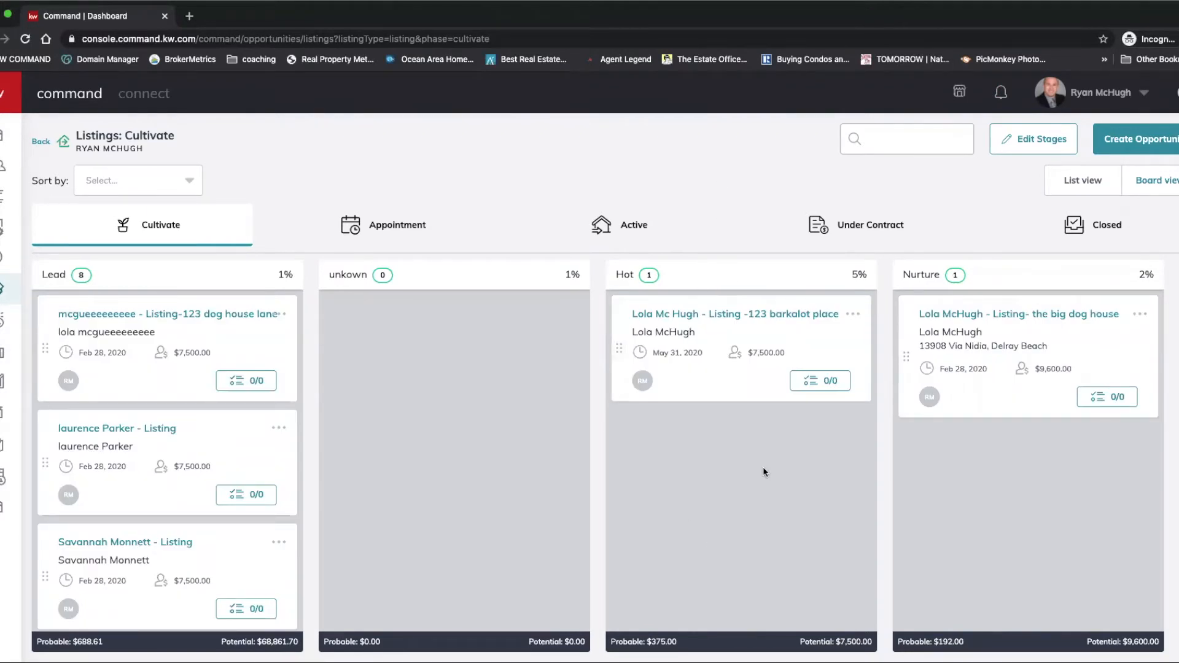
Step: Start a DocuSign transaction from the 123 barkalot place listing's Documents
{"action": "left_click", "coordinate": [771, 318]}
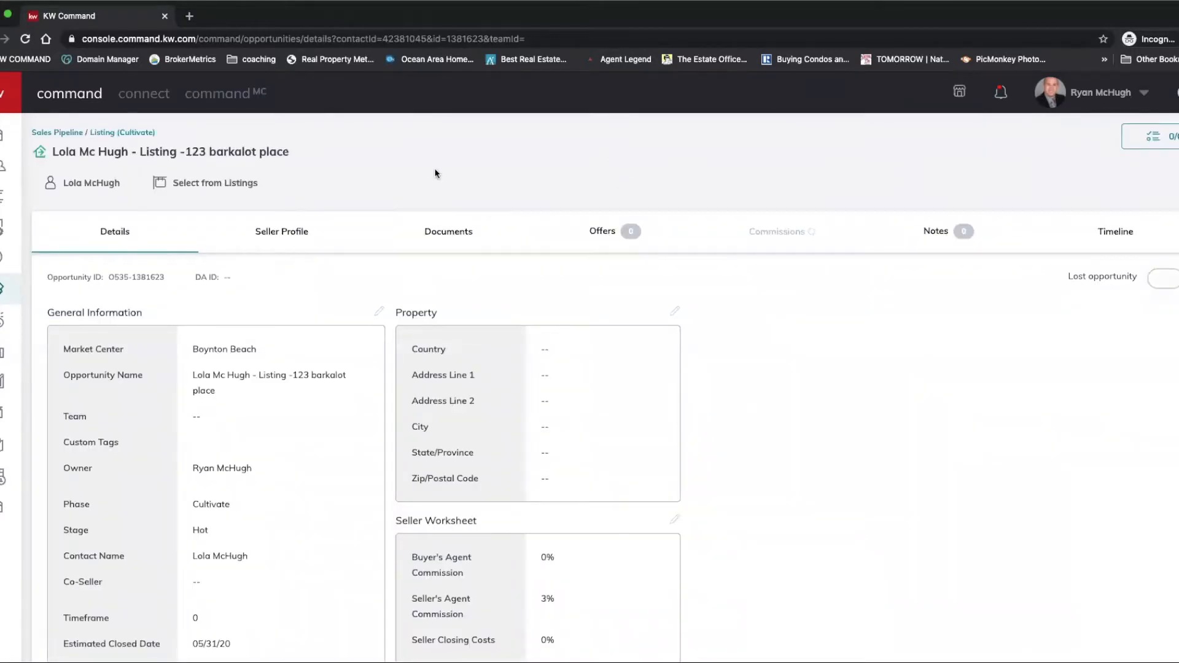
{"action": "left_click", "coordinate": [448, 232]}
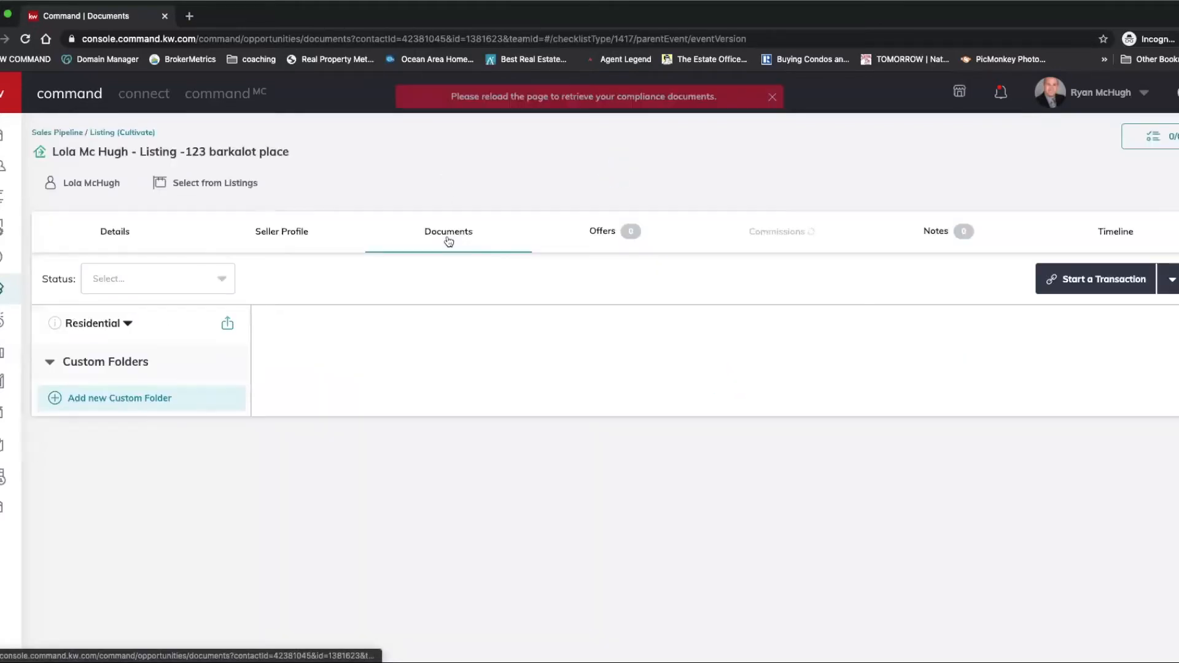
{"action": "left_click", "coordinate": [1104, 279]}
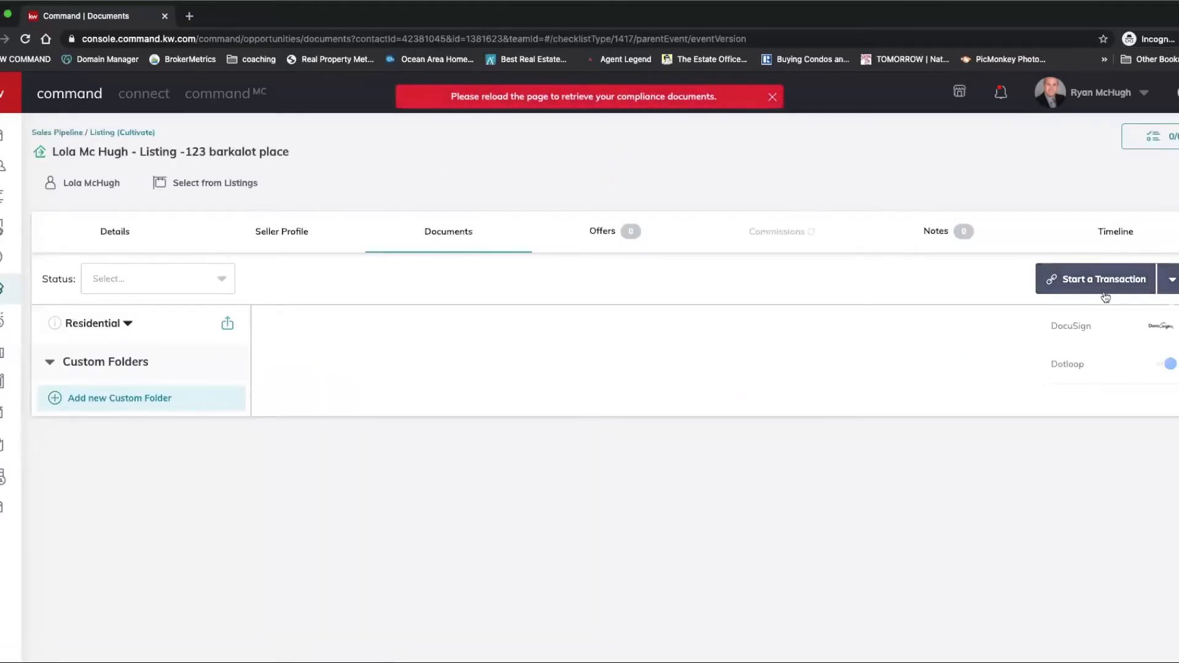
{"action": "left_click", "coordinate": [1105, 338]}
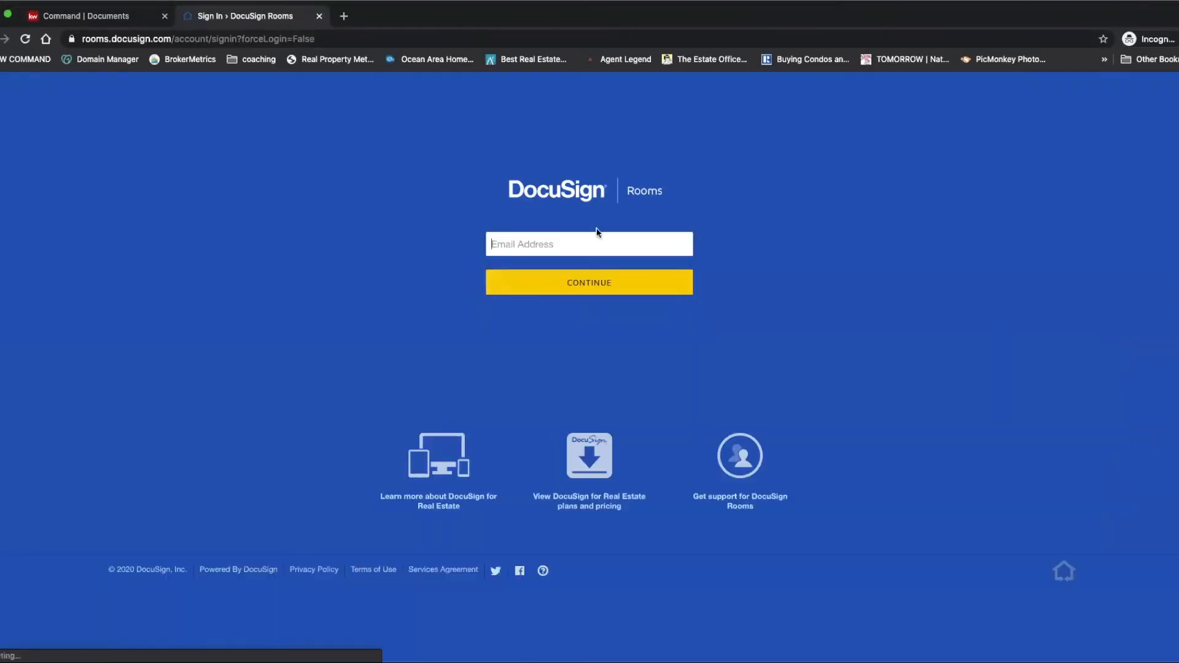
Step: Enter the suggested sign-in email on DocuSign and continue to the password prompt
{"action": "left_click", "coordinate": [595, 242]}
{"action": "type", "text": "buyfrom"}
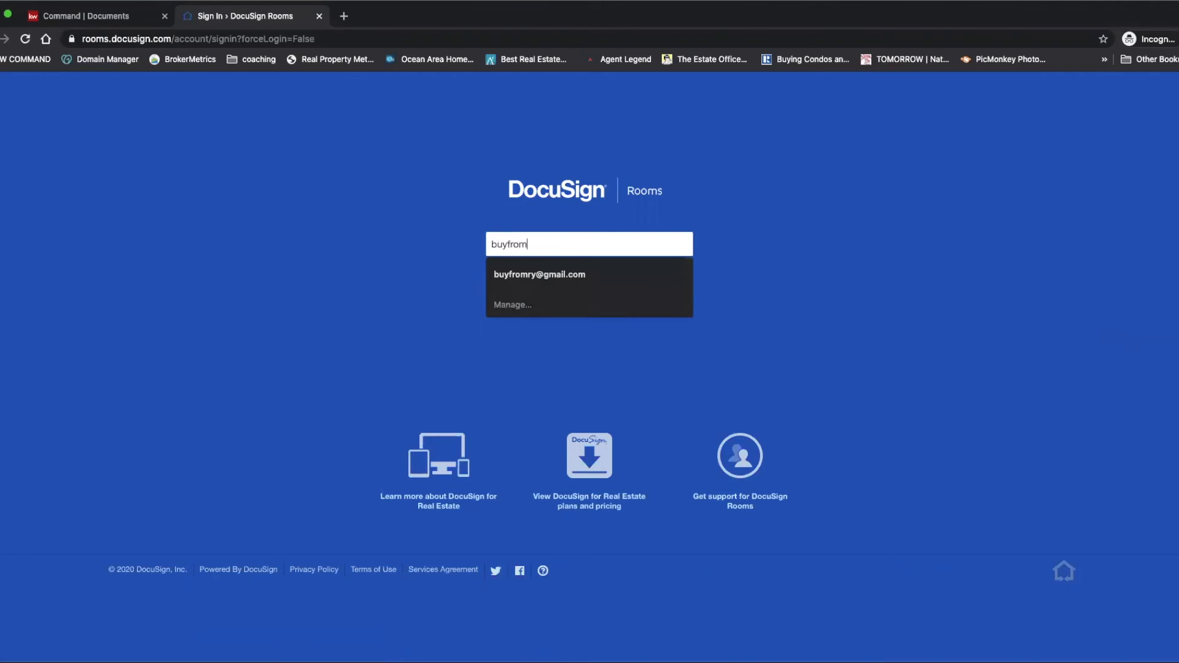
{"action": "left_click", "coordinate": [539, 273]}
{"action": "key", "text": "Return"}
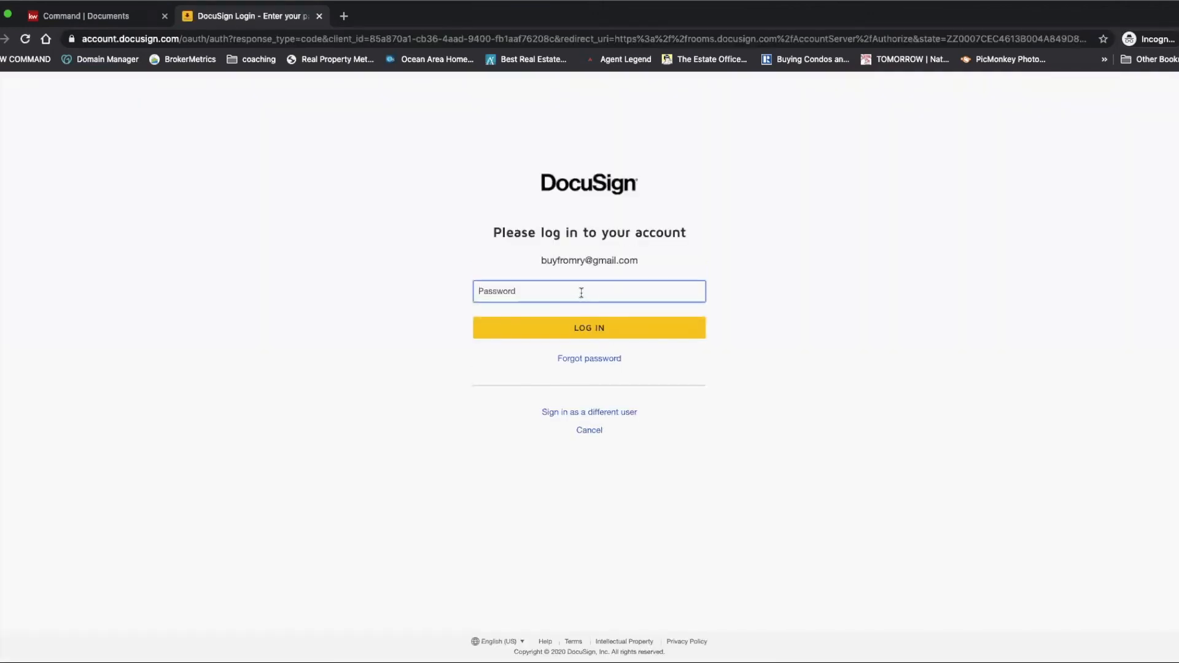
{"action": "type", "text": "•"}
{"action": "type", "text": "•••"}
Step: Submit the password to log in to DocuSign Rooms
{"action": "key", "text": "Return"}
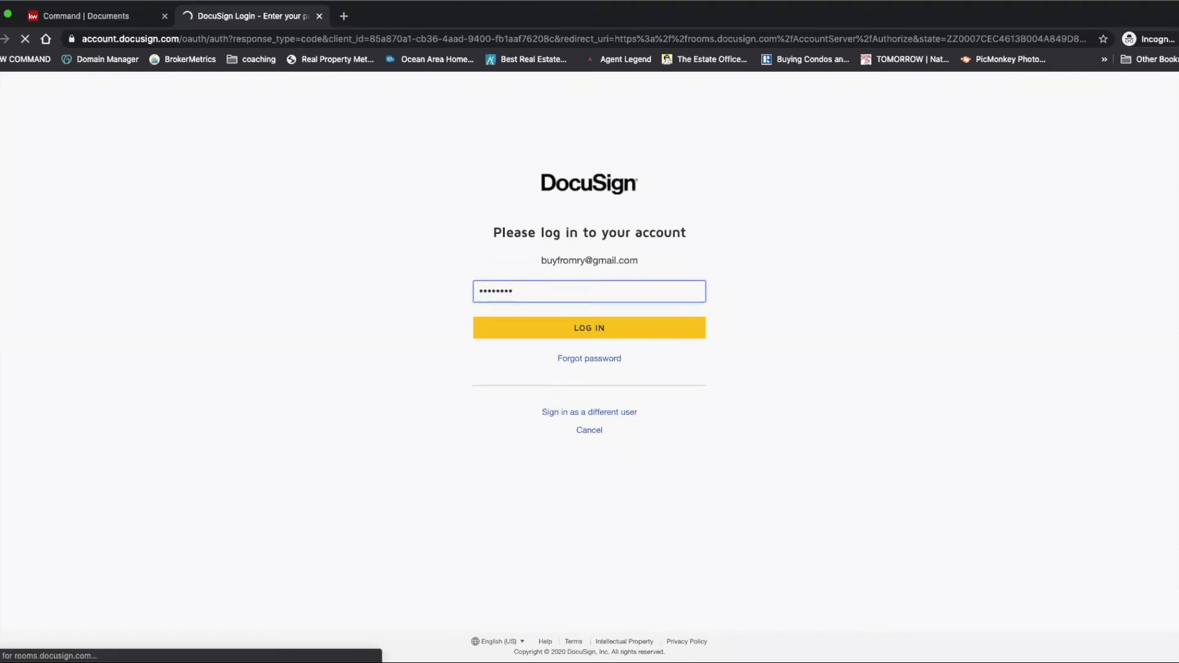